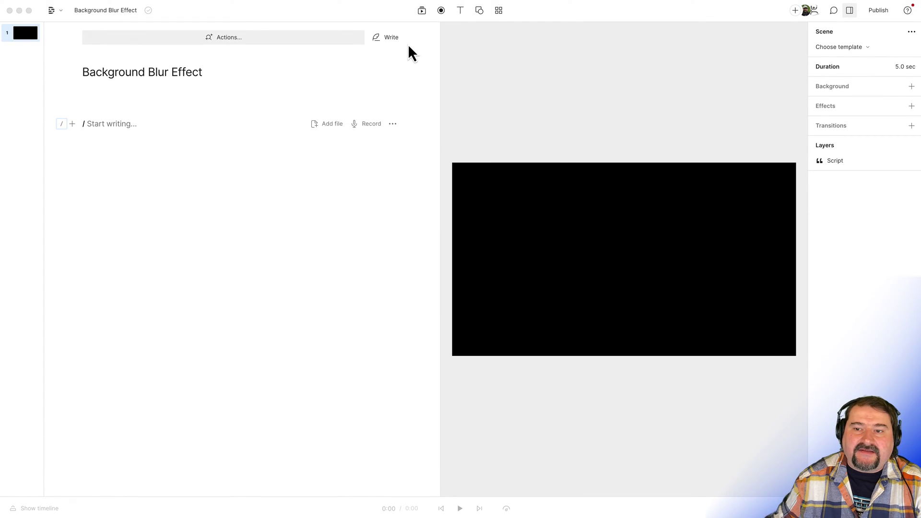
# - Preview the skateboarding stock clip, try adding it to the script, then undo that
pyautogui.click(422, 11)
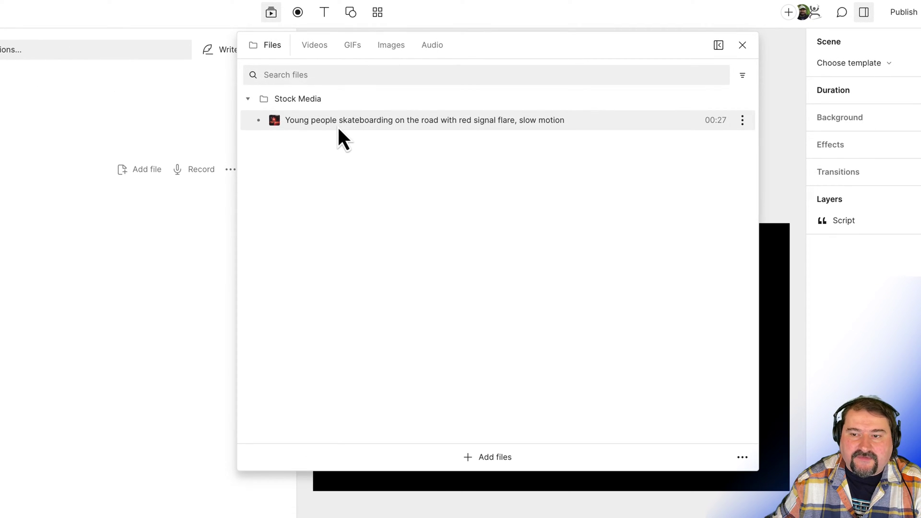
pyautogui.click(345, 127)
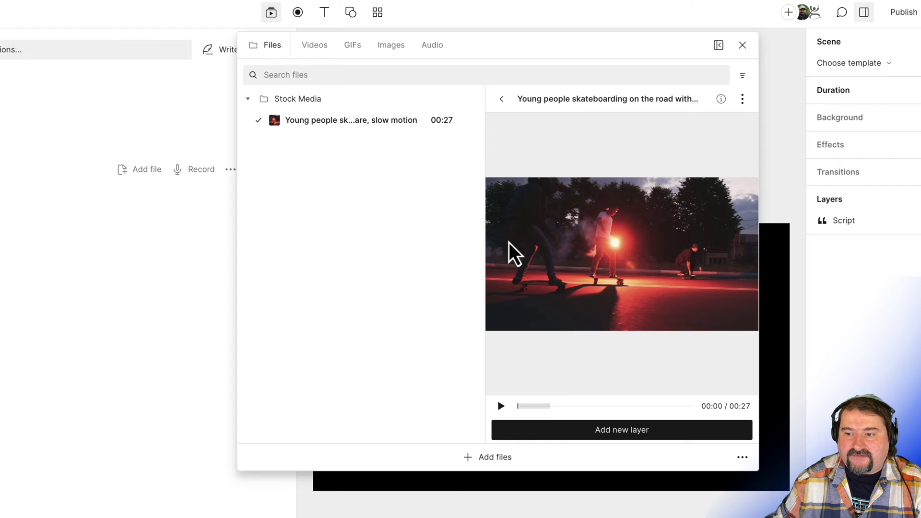
pyautogui.click(500, 407)
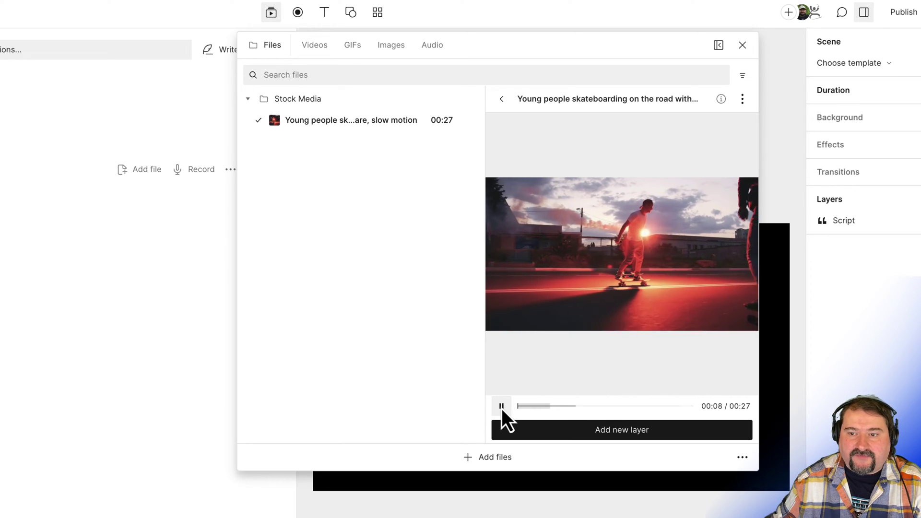
pyautogui.moveTo(411, 117); pyautogui.dragTo(15, 172)
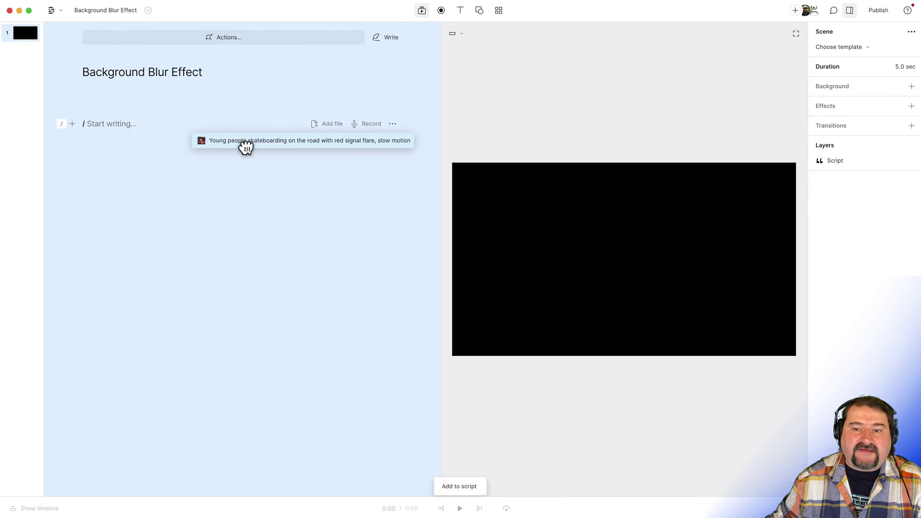
pyautogui.moveTo(199, 133); pyautogui.dragTo(192, 147)
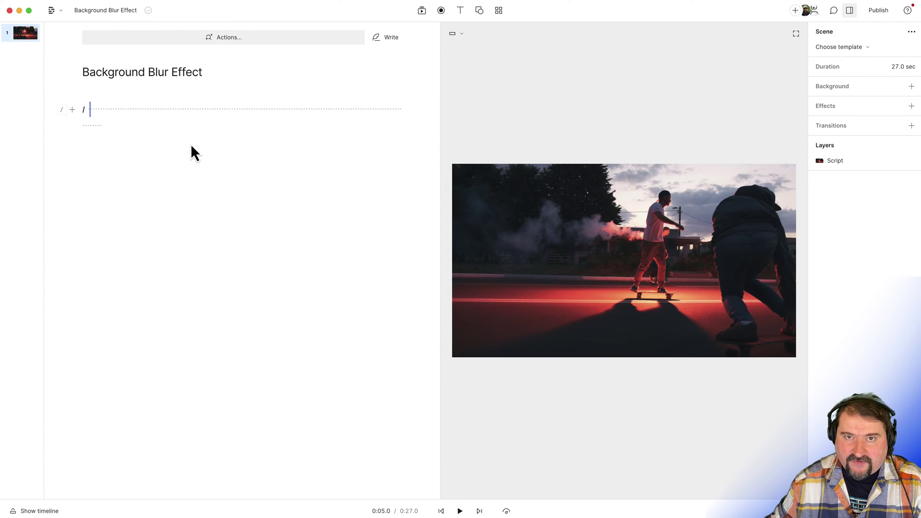
pyautogui.click(247, 136)
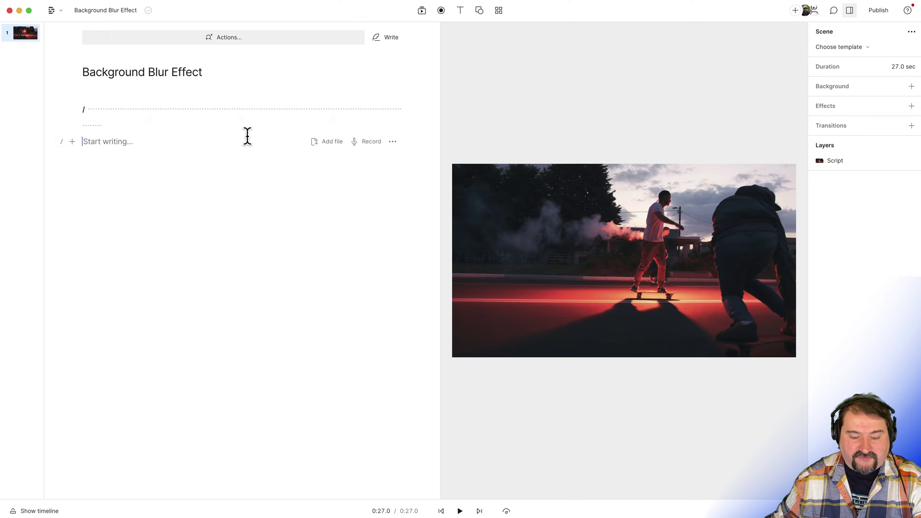
pyautogui.press('super+z')
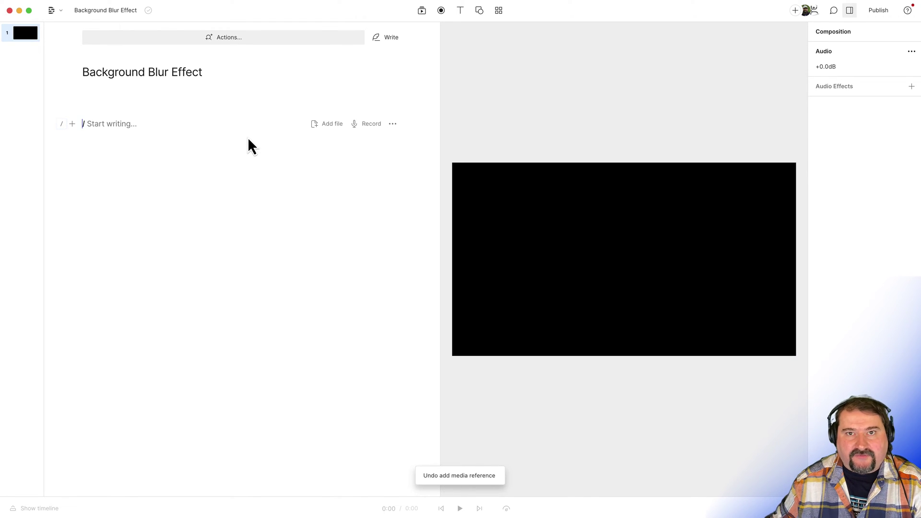
# - Create a sequence from the skateboarding clip and name its track 'Main video'
pyautogui.click(421, 10)
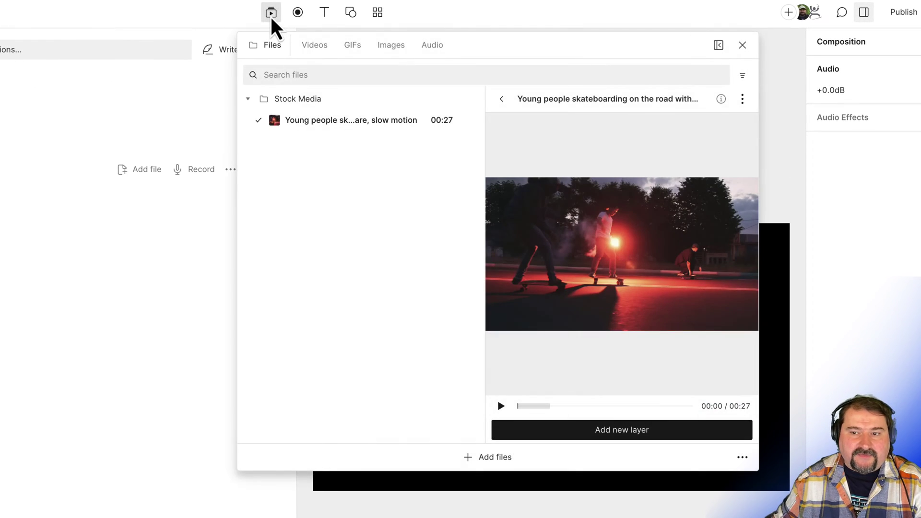
pyautogui.rightClick(308, 127)
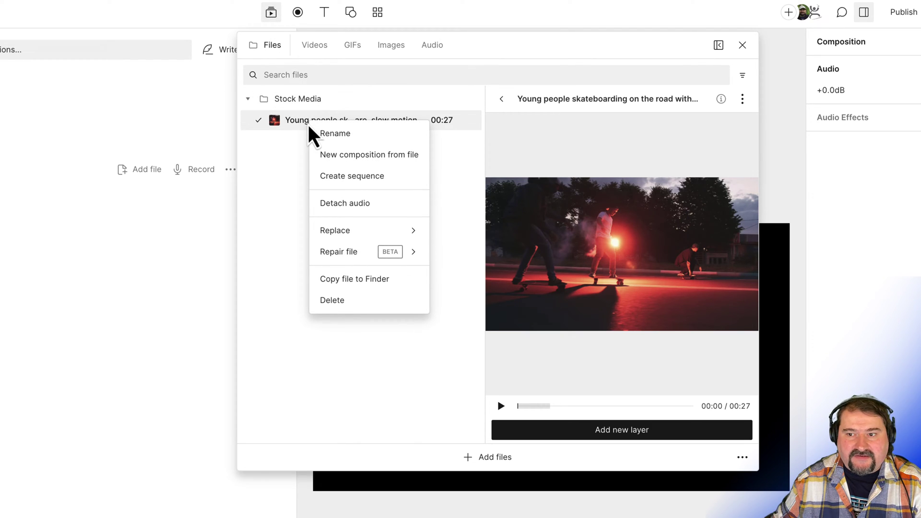
pyautogui.click(349, 176)
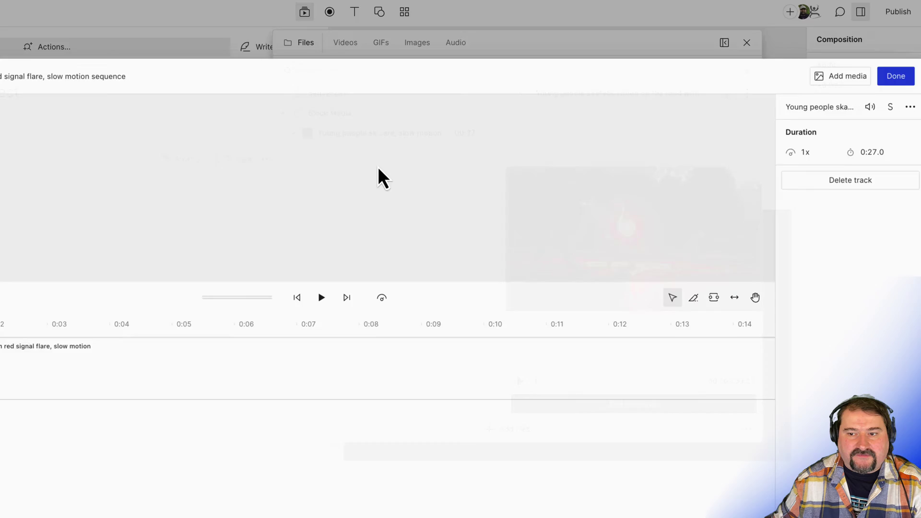
pyautogui.click(52, 276)
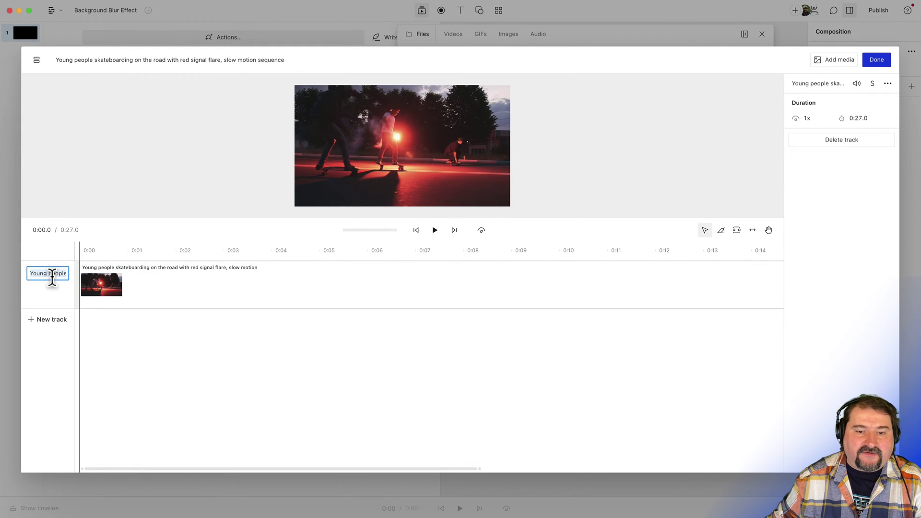
pyautogui.write('Main video')
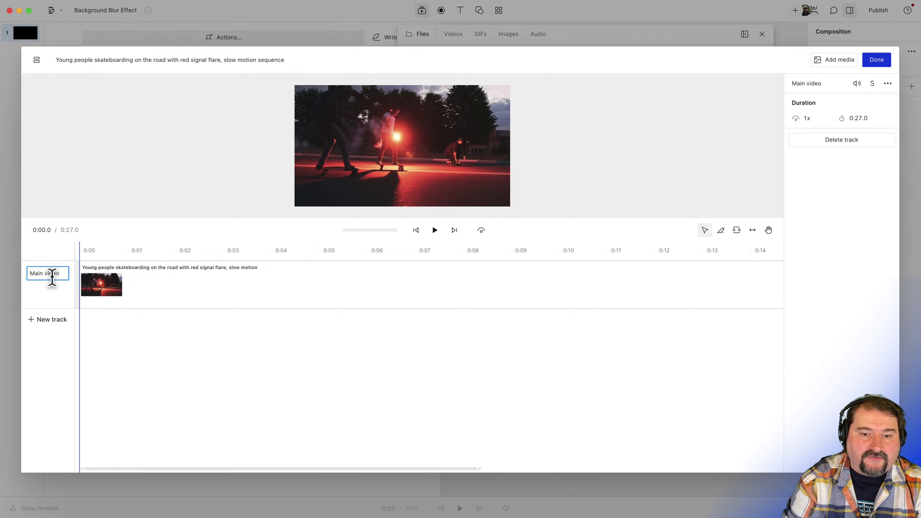
pyautogui.press('Return')
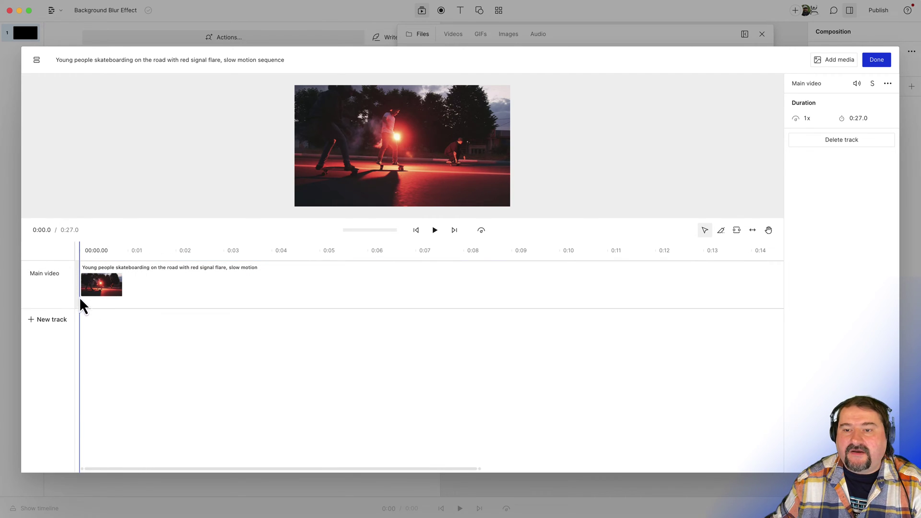
pyautogui.click(202, 296)
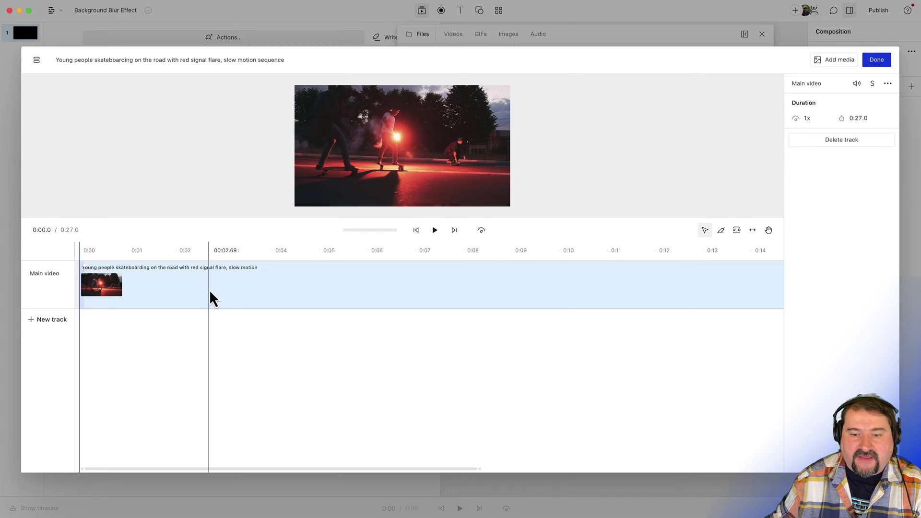
# - Add the skateboarding clip again to the sequence as a new second track
pyautogui.click(838, 60)
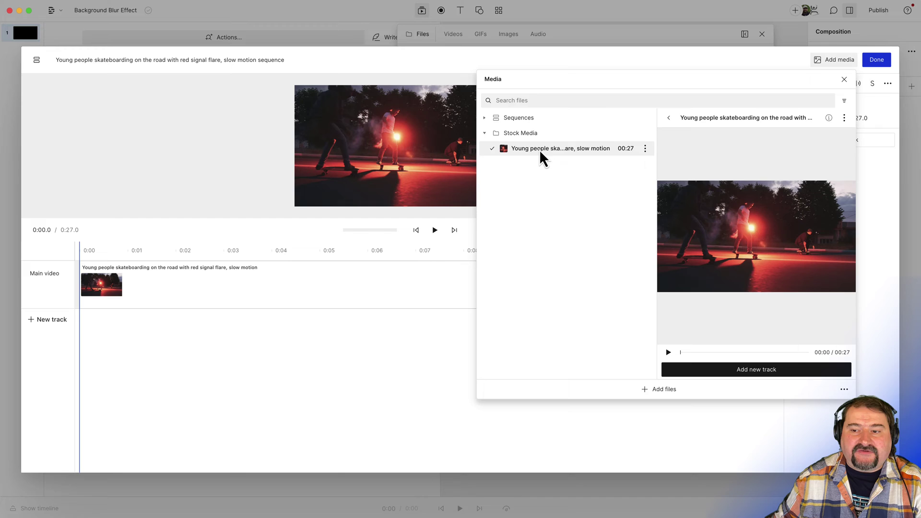
pyautogui.click(734, 371)
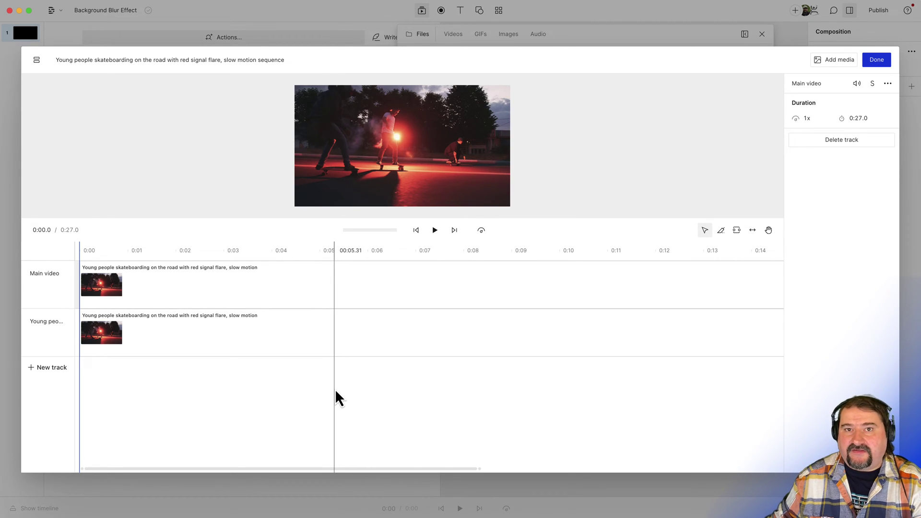
pyautogui.click(223, 339)
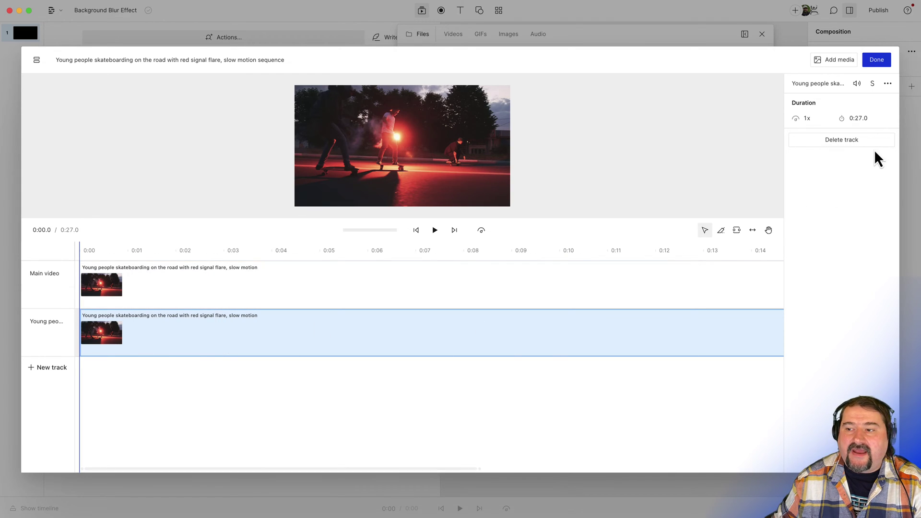
# - Mute the second track's audio and rename it 'Blurred video'
pyautogui.click(856, 84)
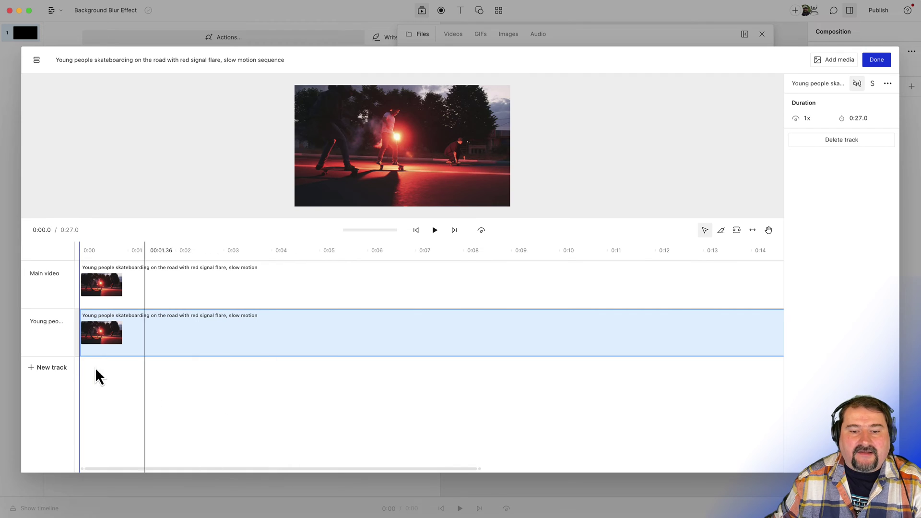
pyautogui.doubleClick(46, 321)
pyautogui.write('Blurred video')
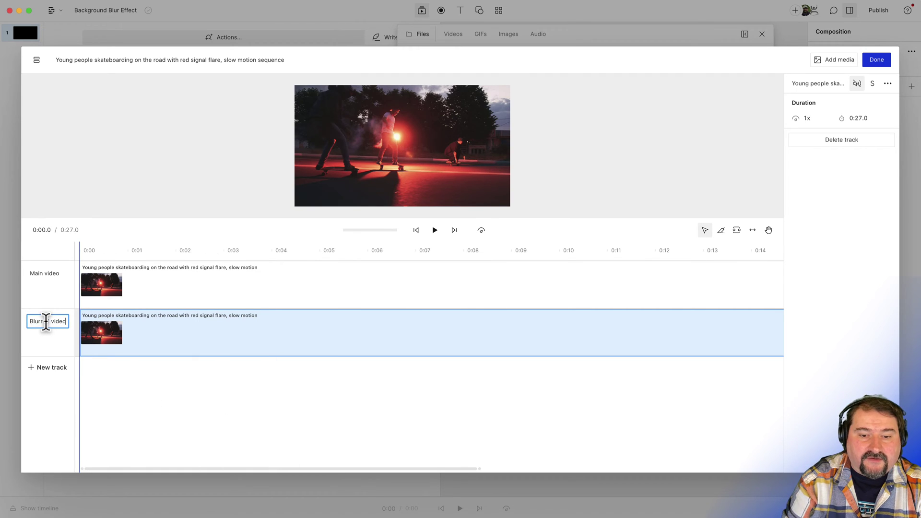
pyautogui.press('Return')
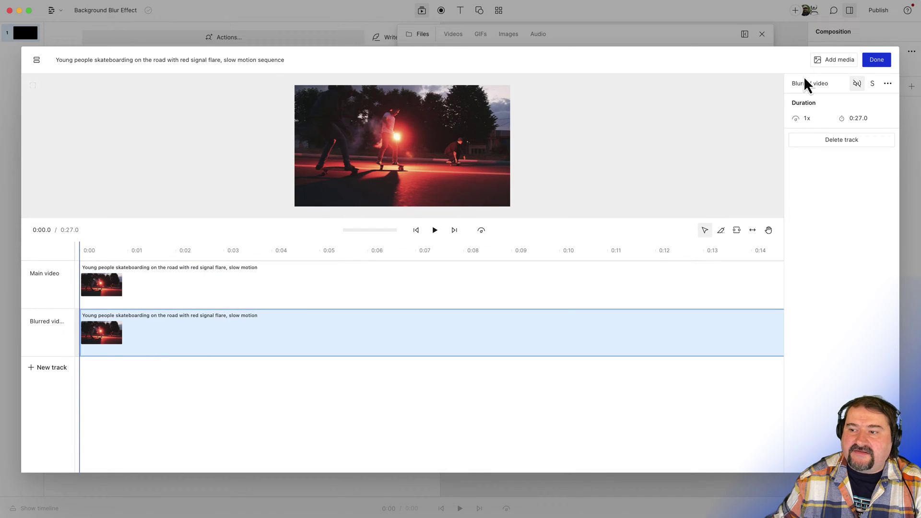
# - Finish the sequence and expand Sequences to show the 00:27 skateboarding sequence
pyautogui.click(877, 60)
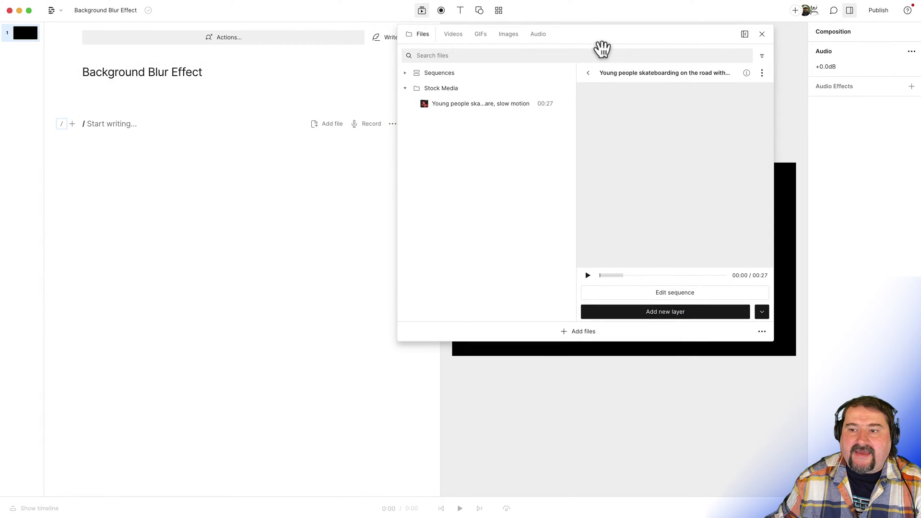
pyautogui.moveTo(603, 50); pyautogui.dragTo(676, 78)
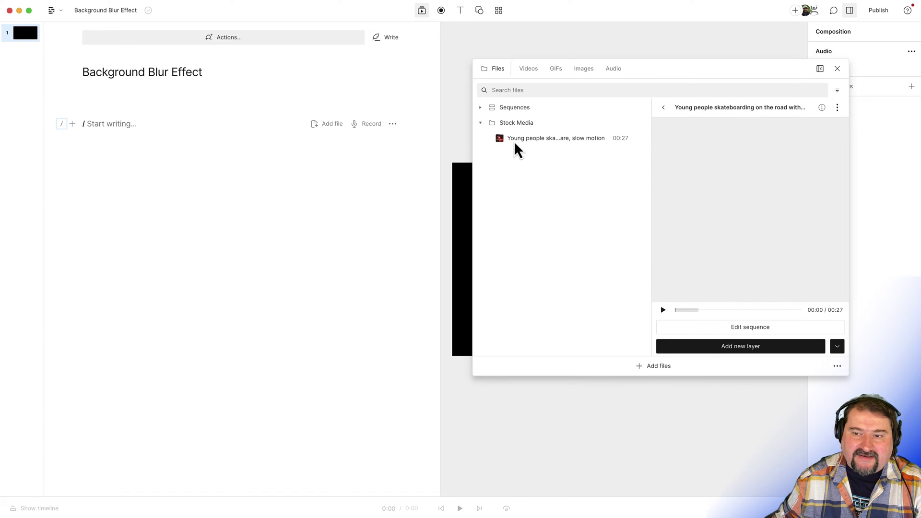
pyautogui.click(480, 107)
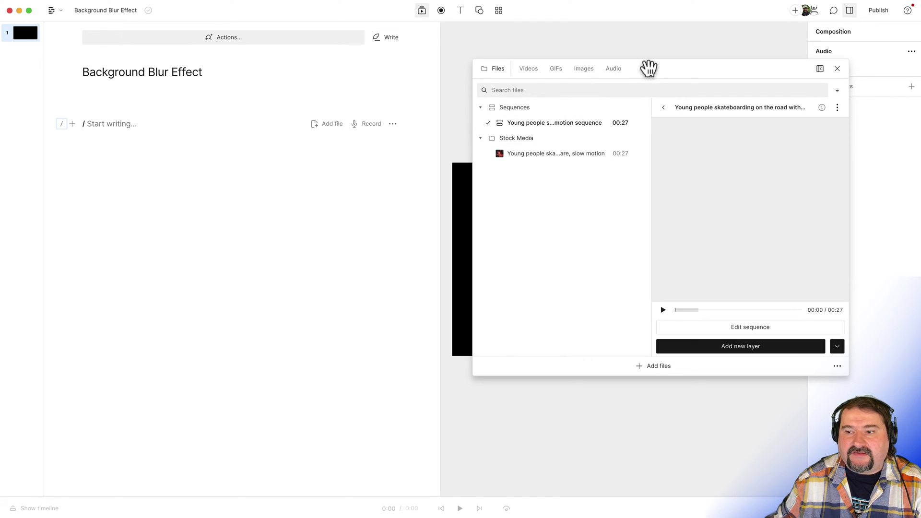
pyautogui.moveTo(648, 68); pyautogui.dragTo(222, 166)
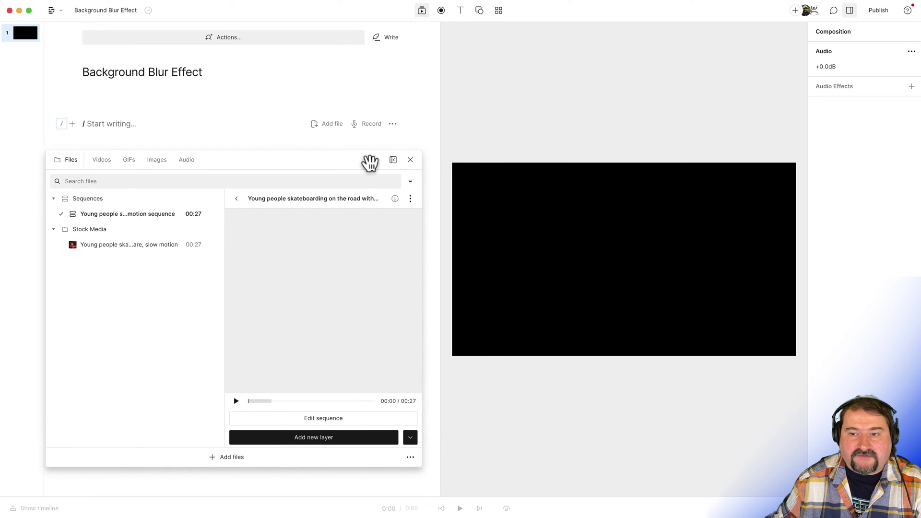
# - Close the files panel and set the composition's aspect ratio to Portrait 9:16
pyautogui.press('Escape')
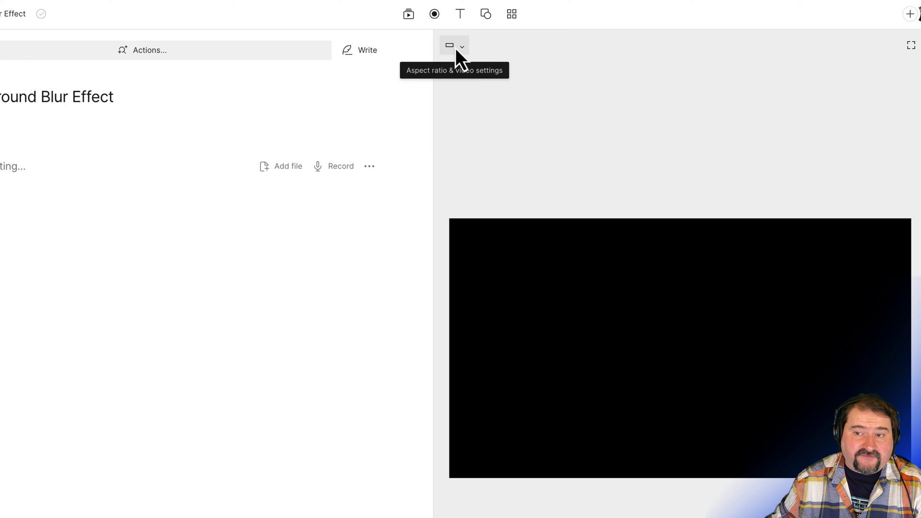
pyautogui.click(456, 49)
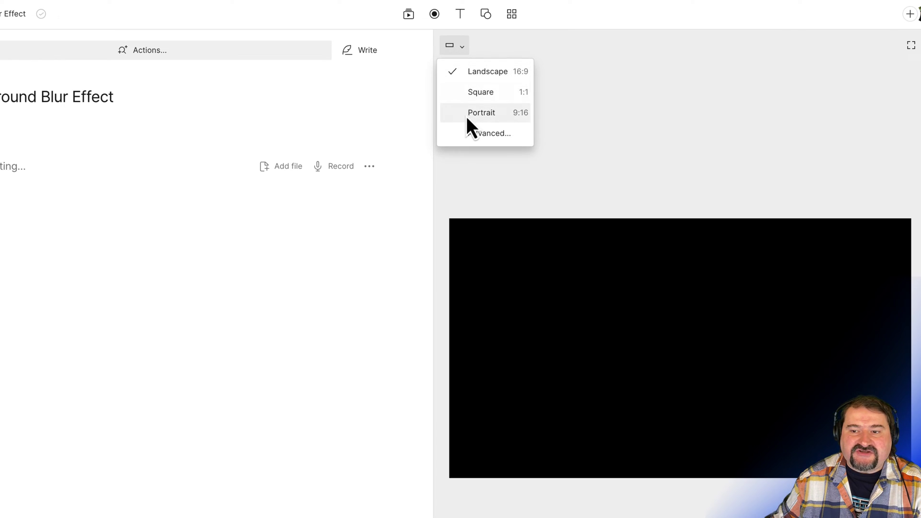
pyautogui.click(500, 116)
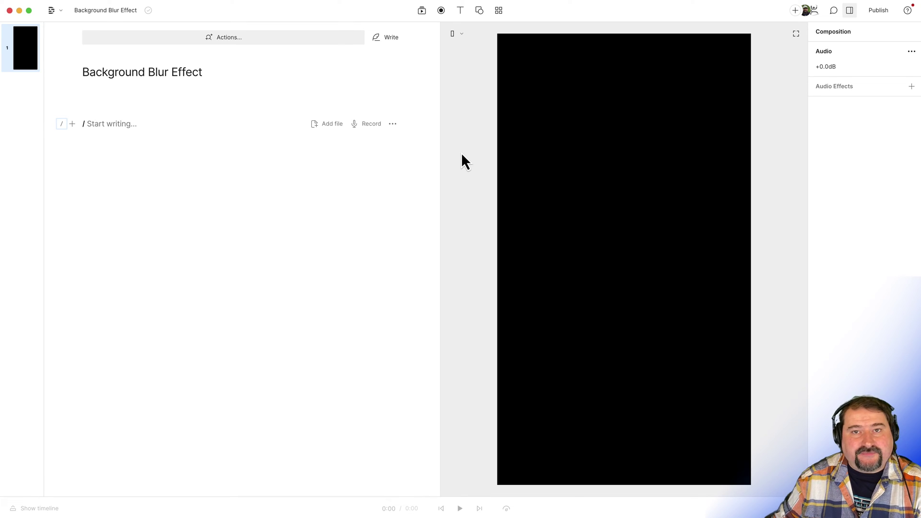
# - Drag the skateboarding sequence from the media files onto the portrait canvas
pyautogui.click(423, 12)
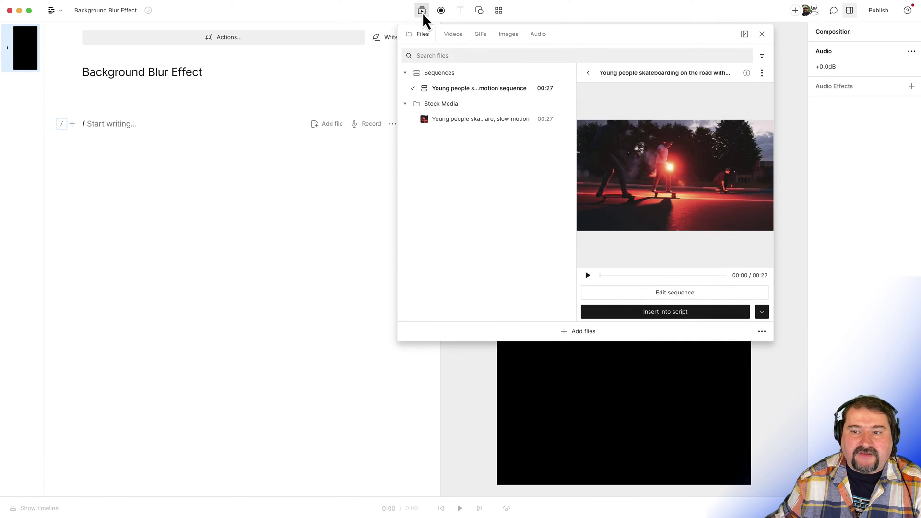
pyautogui.moveTo(594, 43); pyautogui.dragTo(260, 136)
pyautogui.moveTo(143, 185); pyautogui.dragTo(533, 193)
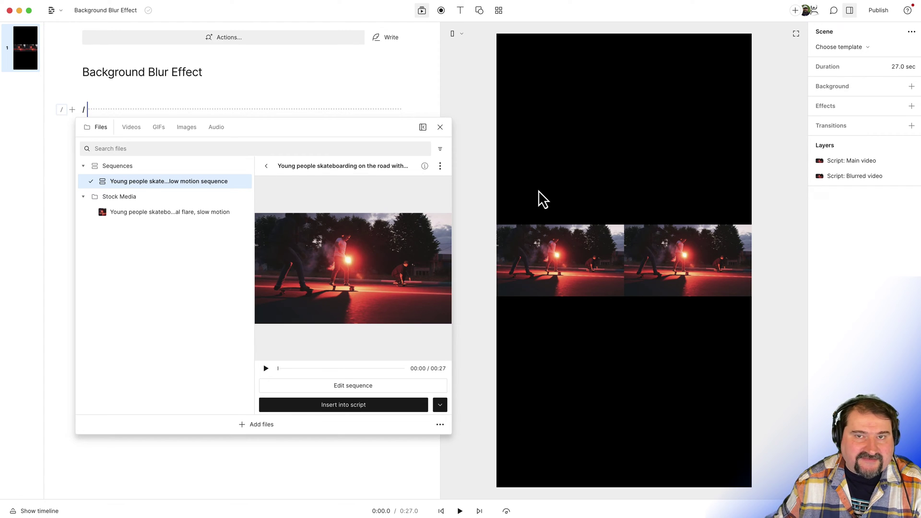
pyautogui.click(439, 128)
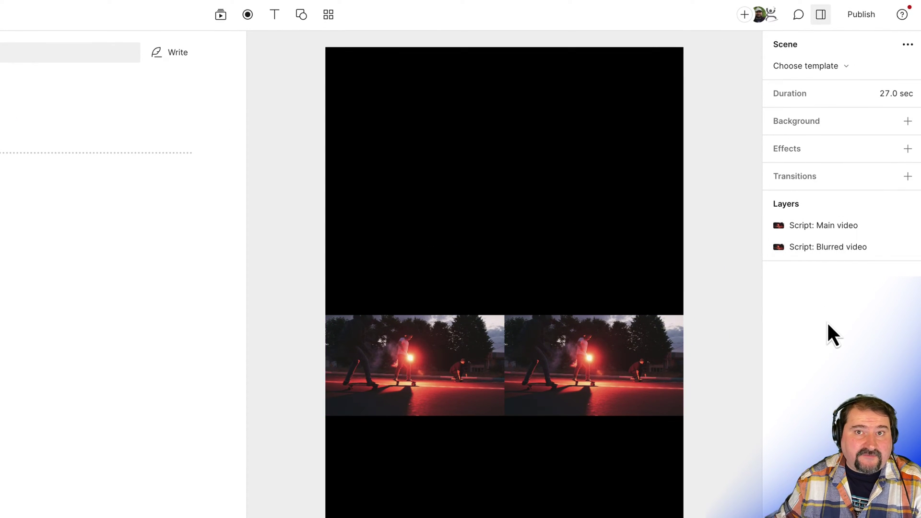
# - Move the Blurred video copy to the top-left and stretch it to fill the 9:16 frame
pyautogui.click(833, 247)
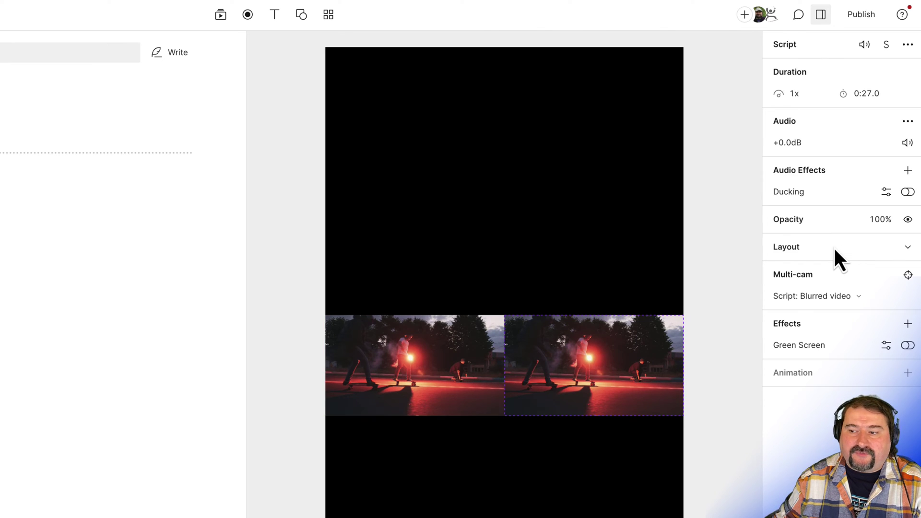
pyautogui.click(615, 347)
pyautogui.write('/')
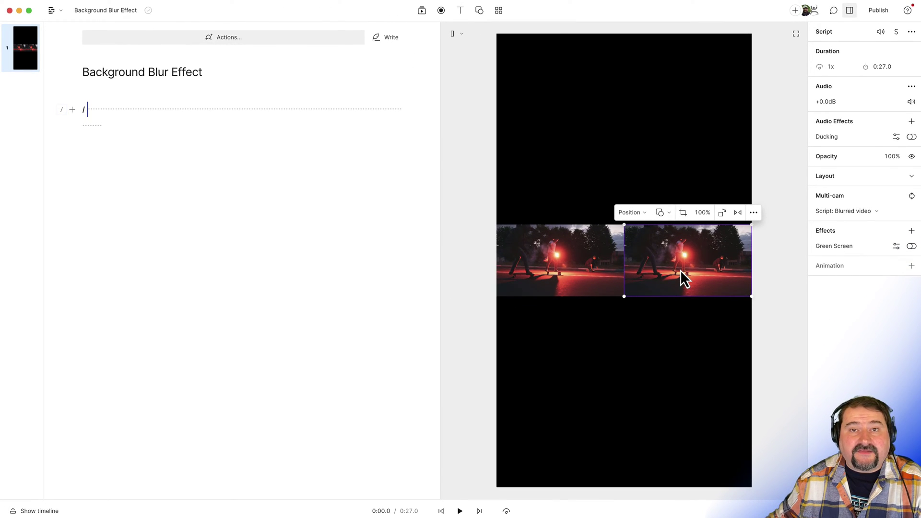
pyautogui.moveTo(684, 278); pyautogui.dragTo(556, 87)
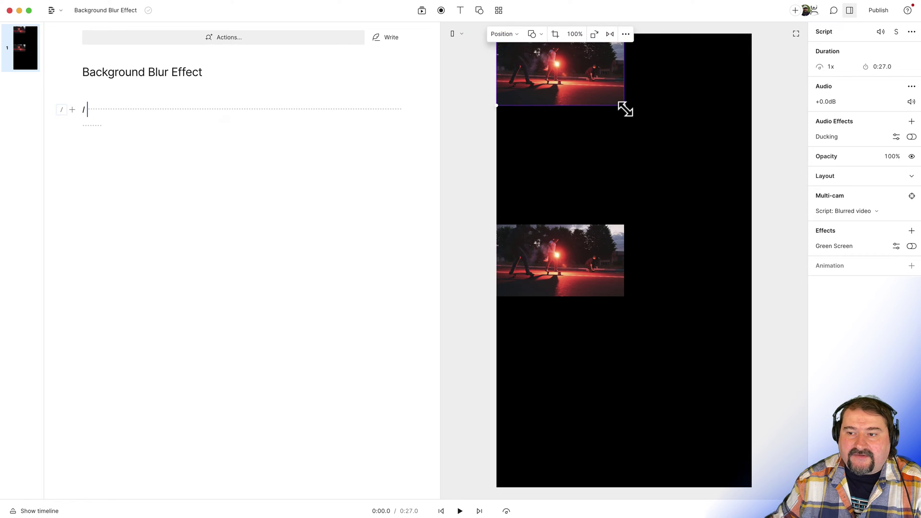
pyautogui.moveTo(625, 106); pyautogui.dragTo(746, 148)
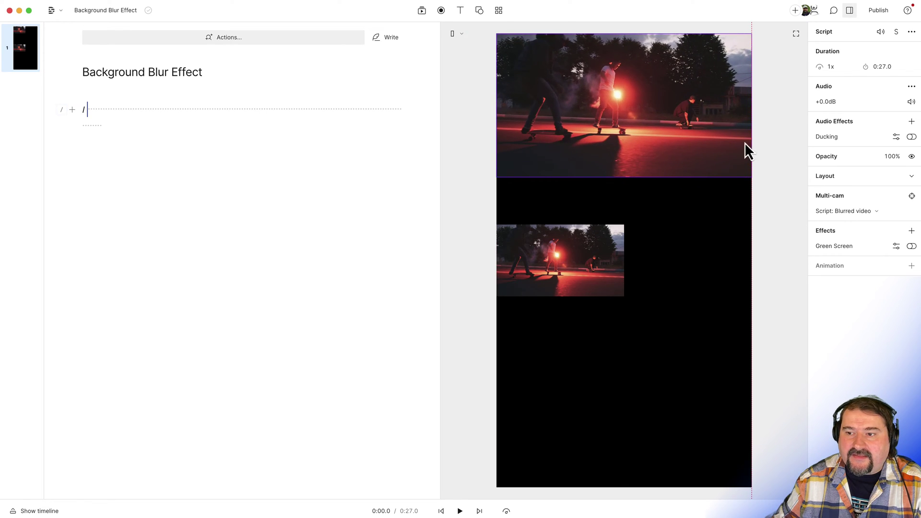
pyautogui.moveTo(612, 180); pyautogui.dragTo(612, 485)
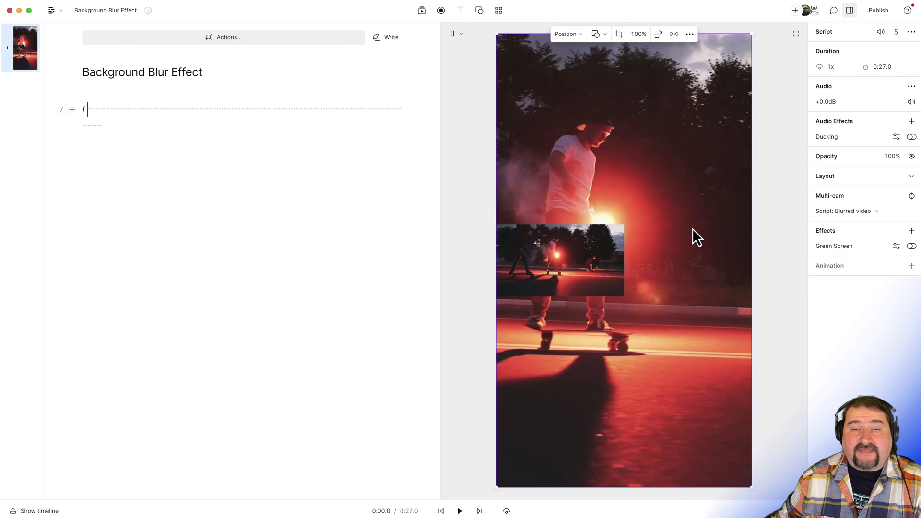
# - Widen the Main video clip to full frame width and centre it vertically
pyautogui.click(570, 252)
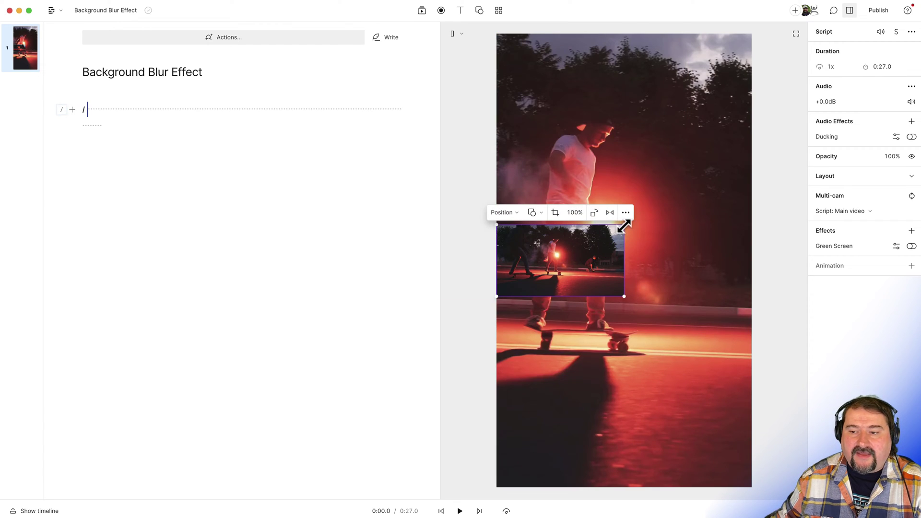
pyautogui.moveTo(624, 225); pyautogui.dragTo(750, 186)
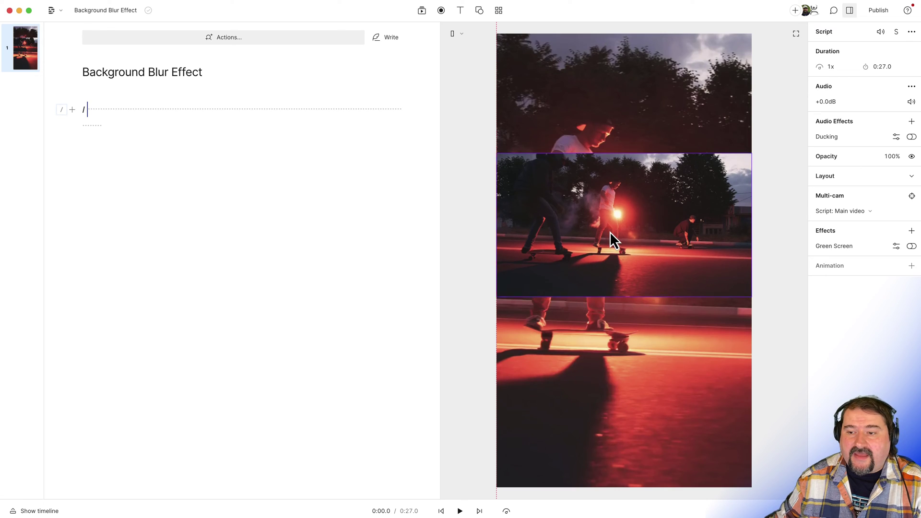
pyautogui.moveTo(609, 232); pyautogui.dragTo(609, 265)
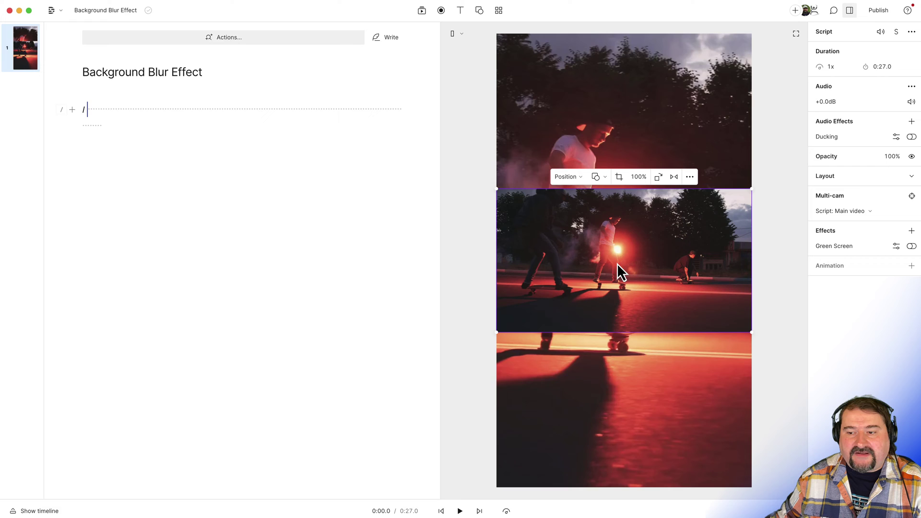
pyautogui.moveTo(620, 262)
pyautogui.mouseDown()
pyautogui.moveTo(619, 251)
pyautogui.moveTo(618, 268)
pyautogui.mouseUp()
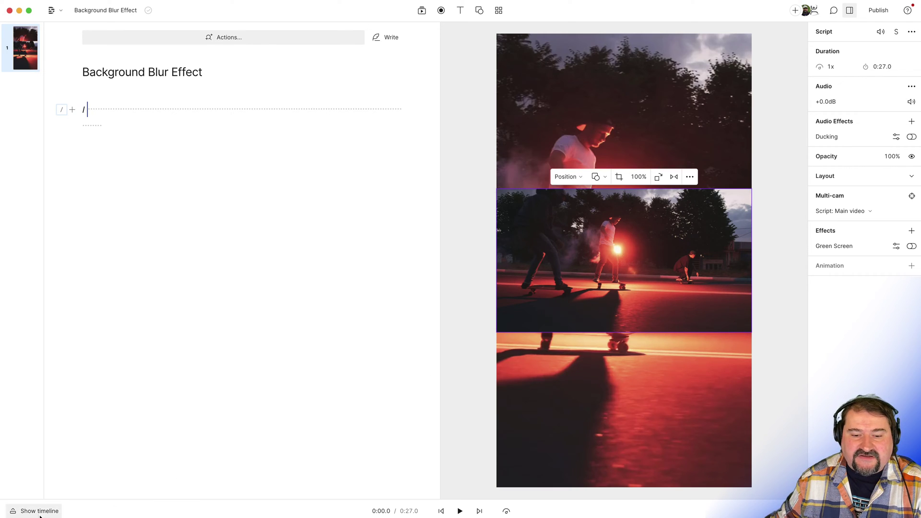
pyautogui.click(459, 512)
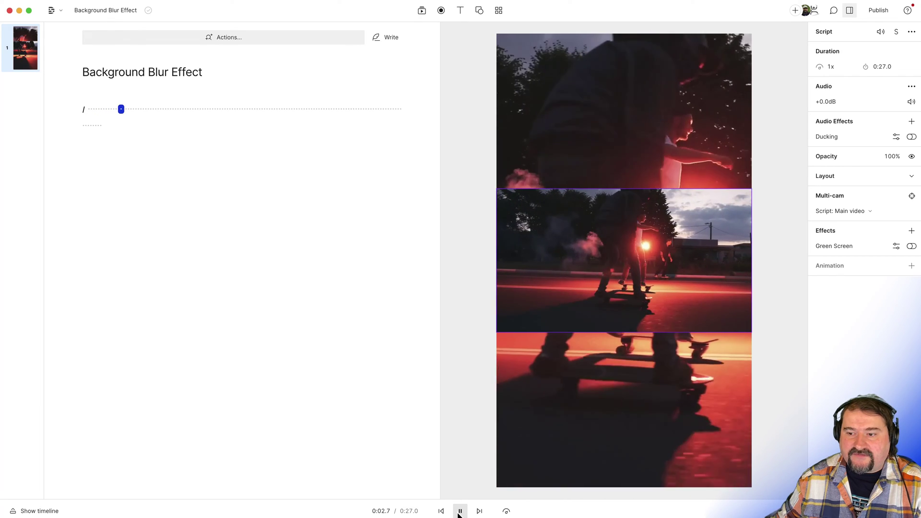
pyautogui.click(459, 512)
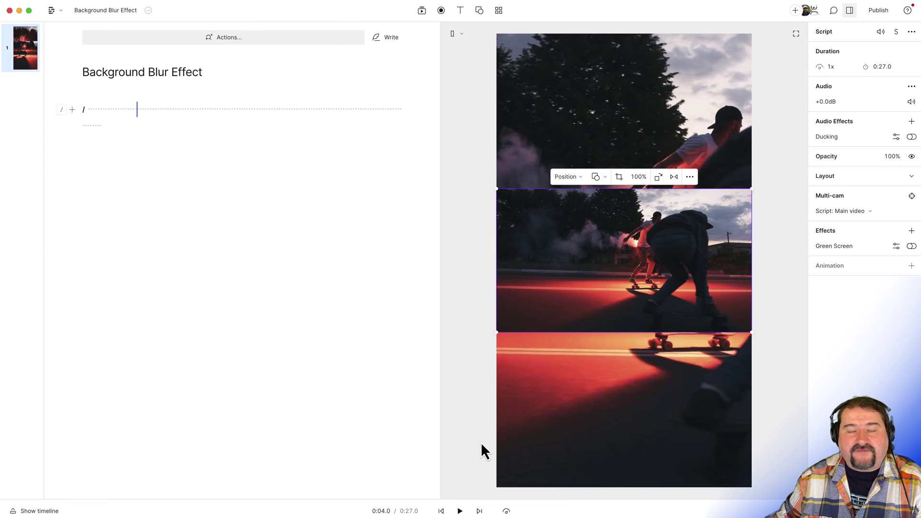
pyautogui.click(565, 415)
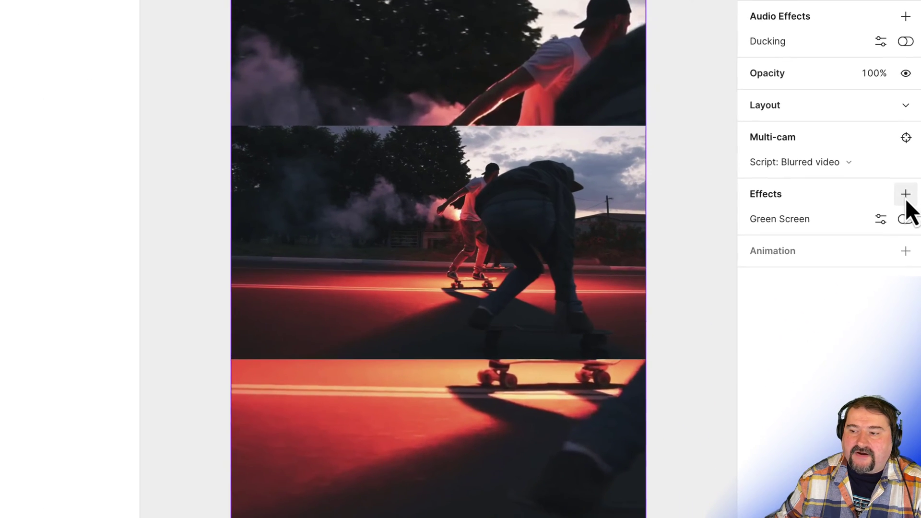
# - Add a Blur effect to the background copy with its radius raised to 200 pt
pyautogui.click(911, 231)
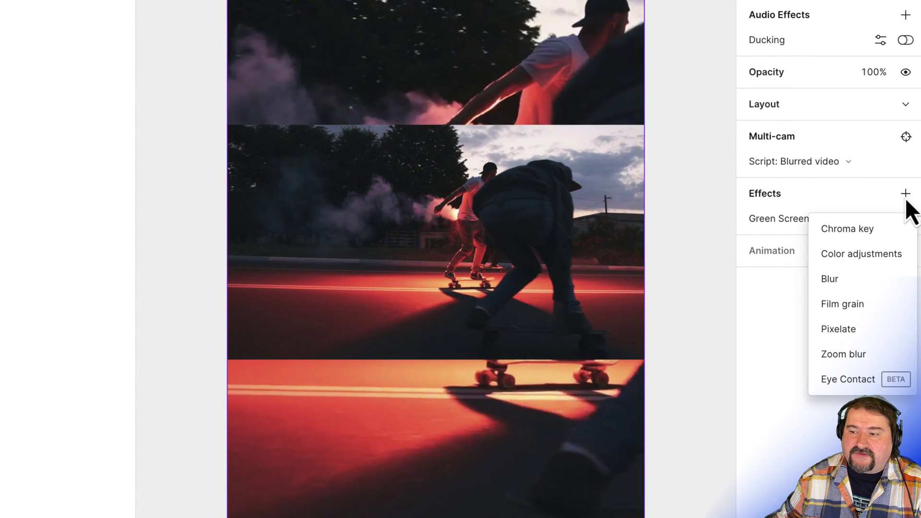
pyautogui.click(841, 280)
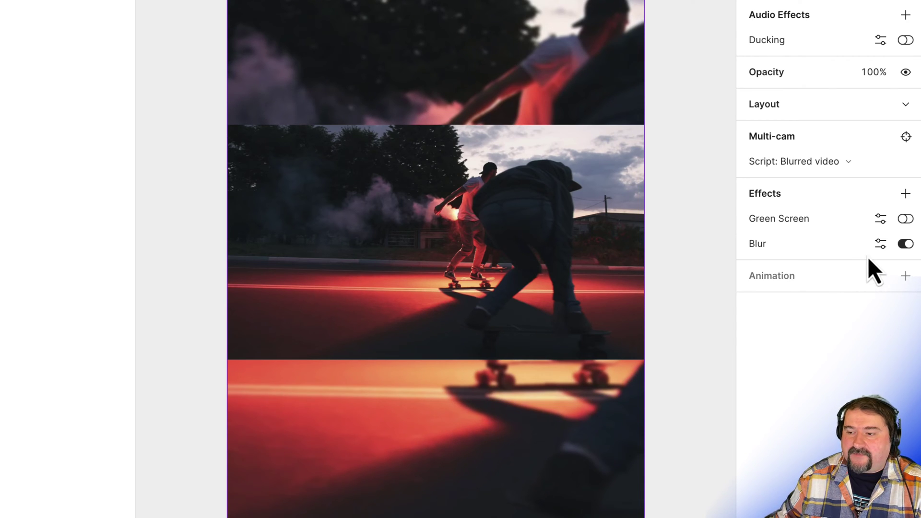
pyautogui.click(880, 244)
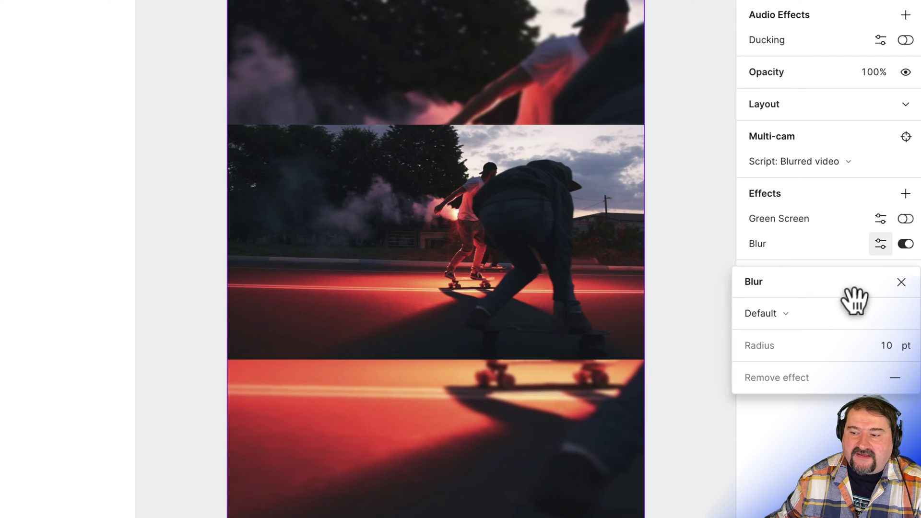
pyautogui.moveTo(806, 345); pyautogui.dragTo(806, 345)
pyautogui.click(761, 414)
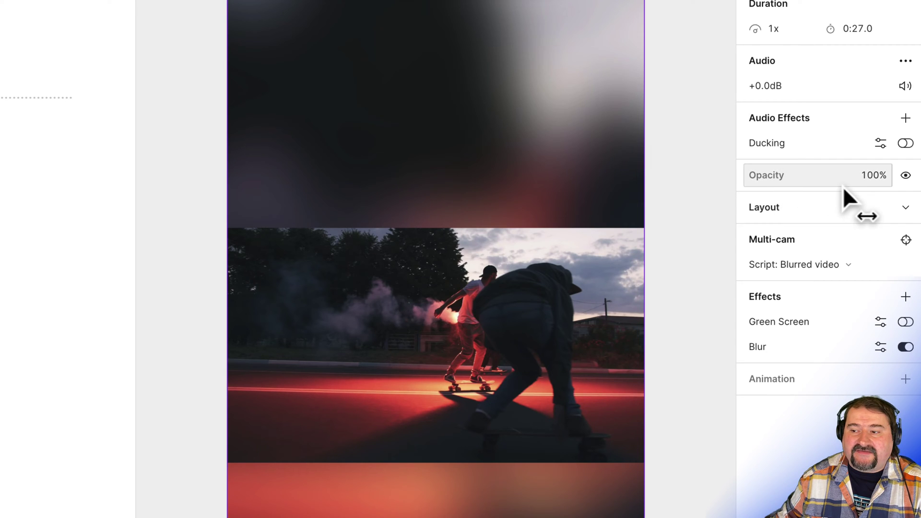
# - Lower the Blurred video layer's opacity to 77% and play the composition to check it
pyautogui.moveTo(874, 177); pyautogui.dragTo(840, 177)
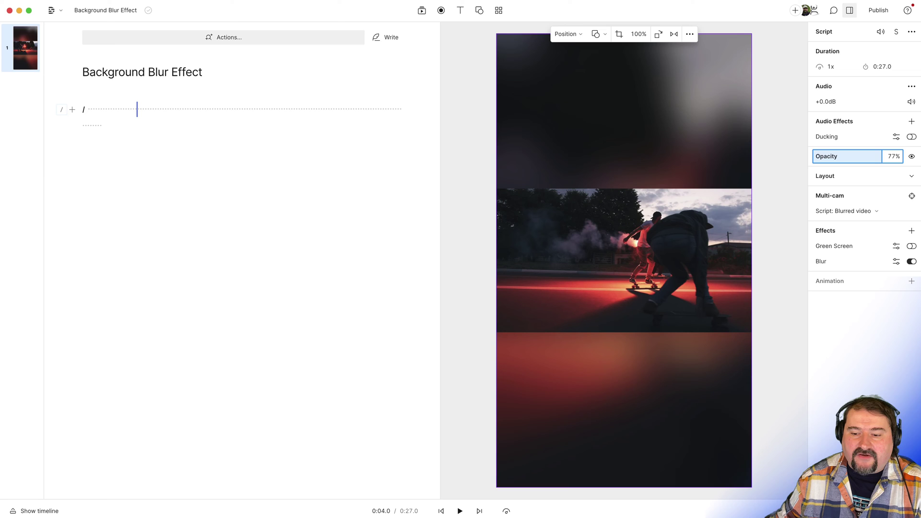
pyautogui.click(461, 512)
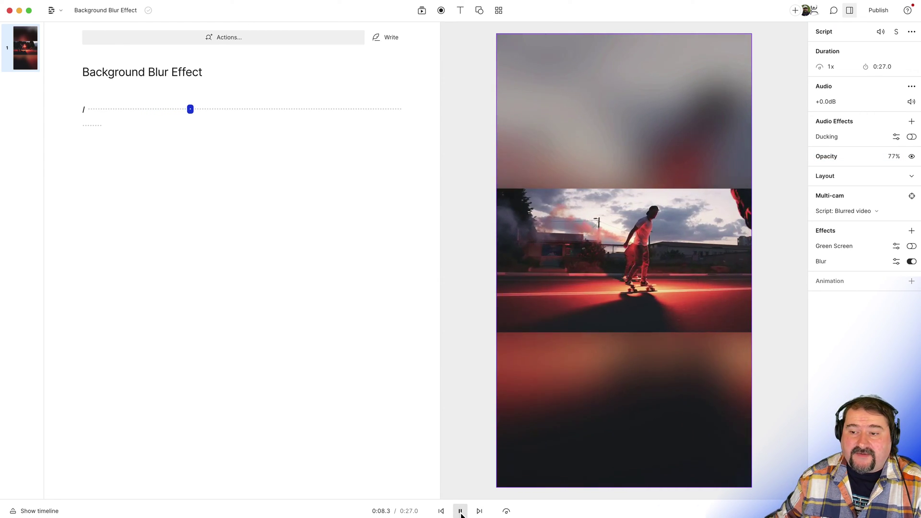
pyautogui.click(460, 511)
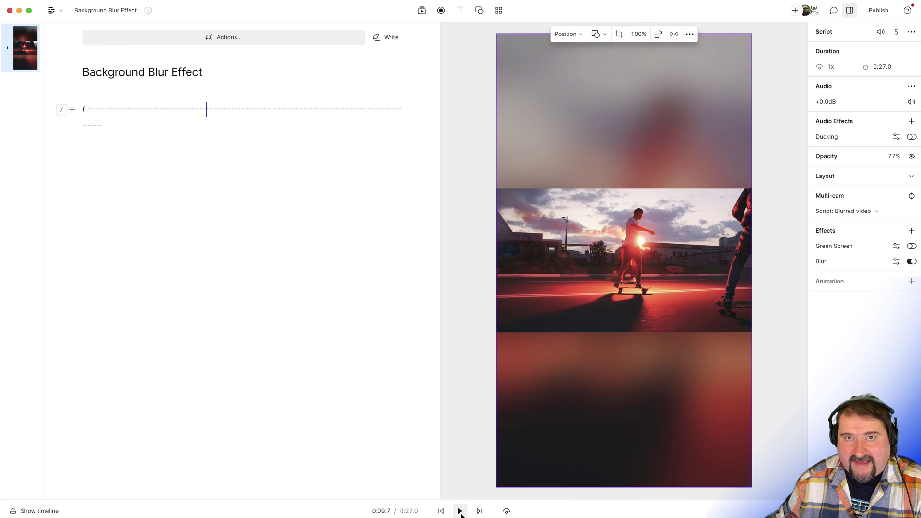
# - Drag the Main video clip's top edge up and bottom edge down to make it taller
pyautogui.click(626, 258)
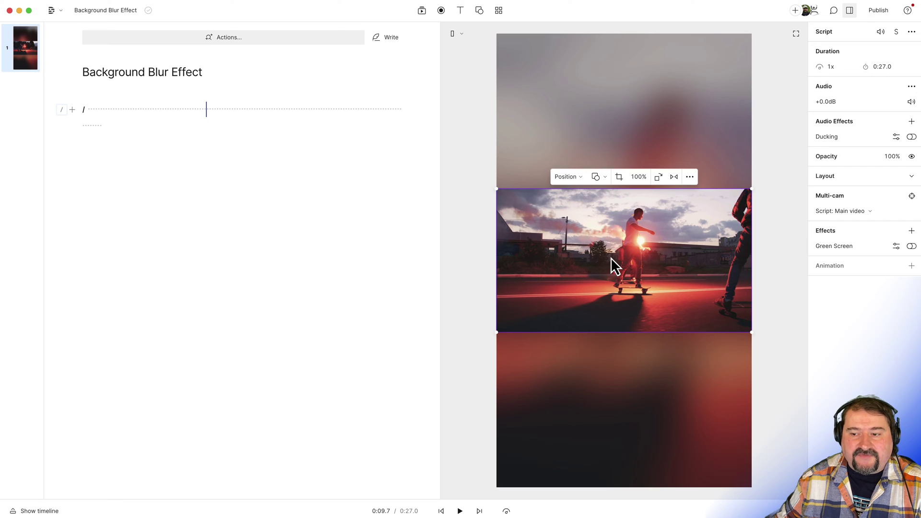
pyautogui.moveTo(618, 188); pyautogui.dragTo(621, 148)
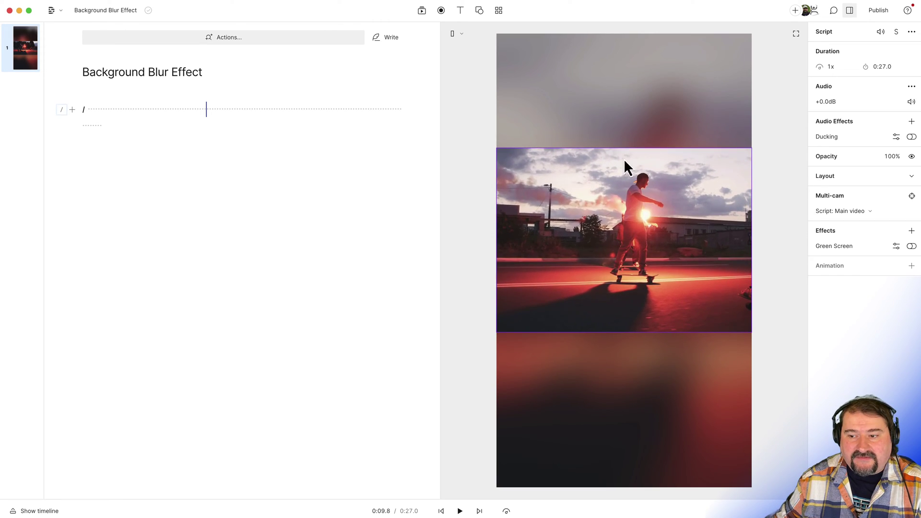
pyautogui.moveTo(643, 331); pyautogui.dragTo(643, 371)
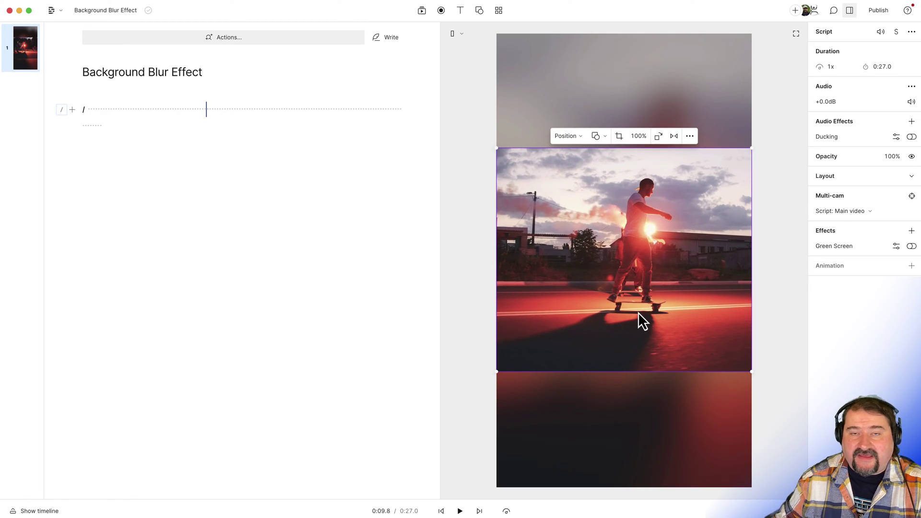
# - Reframe the main clip's crop so the skater sits left of centre and the second rider appears on the right
pyautogui.doubleClick(614, 217)
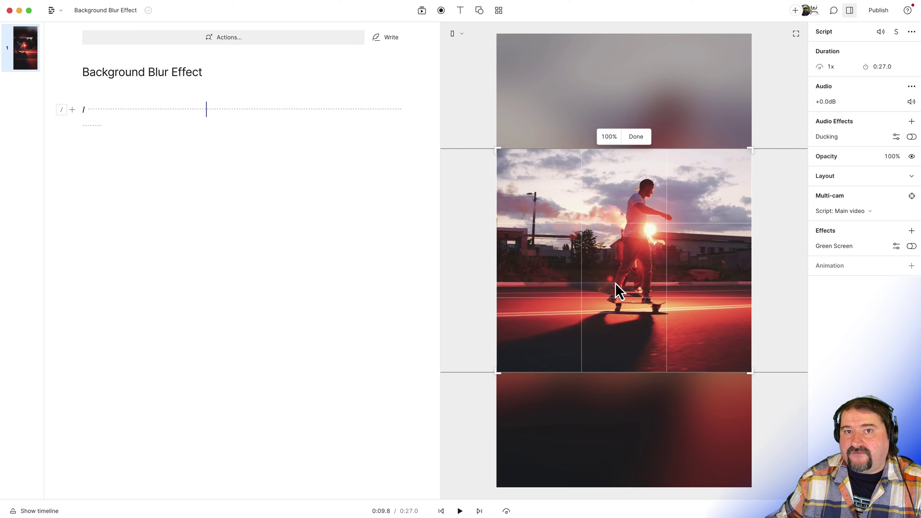
pyautogui.moveTo(637, 292); pyautogui.dragTo(564, 286)
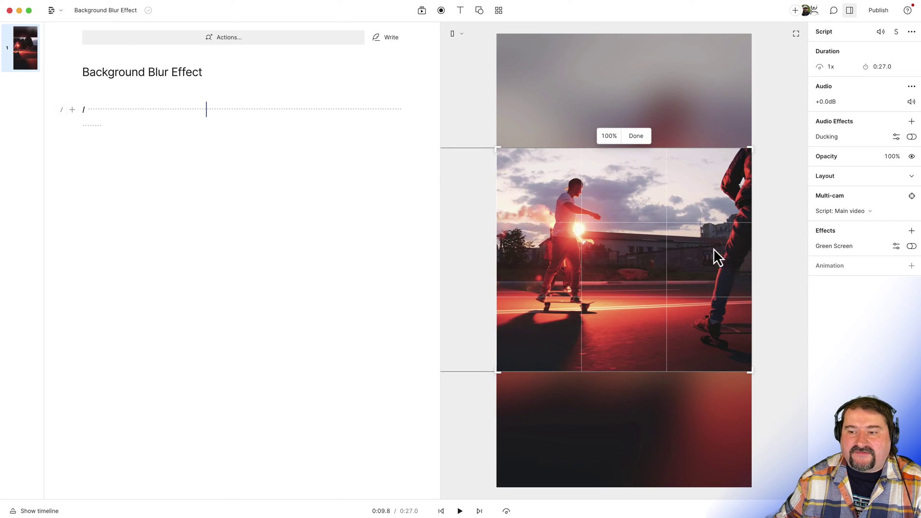
pyautogui.click(636, 137)
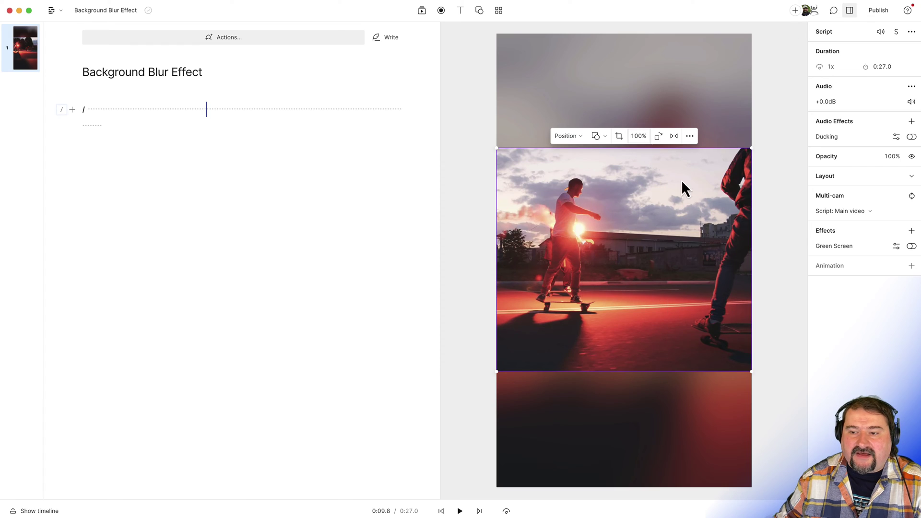
# - Play back the vertical composition from 0:00 with the timeline visible to review the reframed clip
pyautogui.click(460, 511)
pyautogui.click(460, 512)
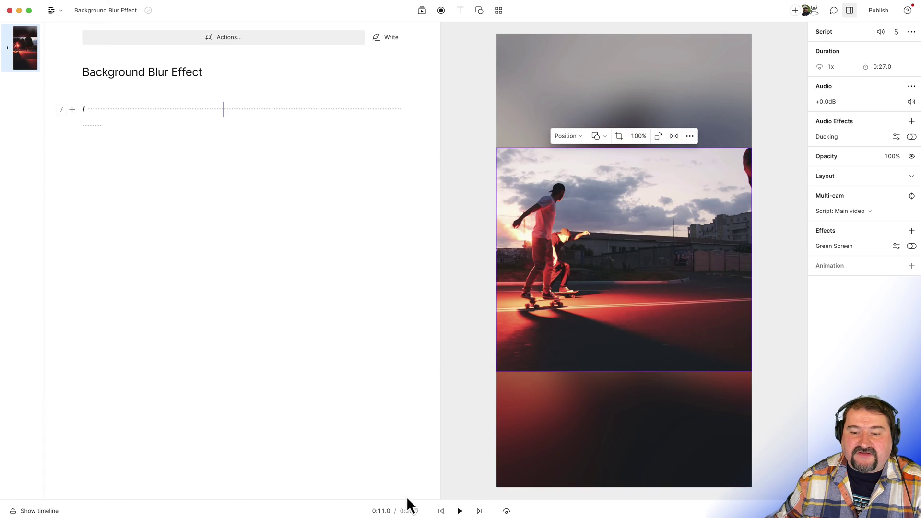
pyautogui.click(121, 499)
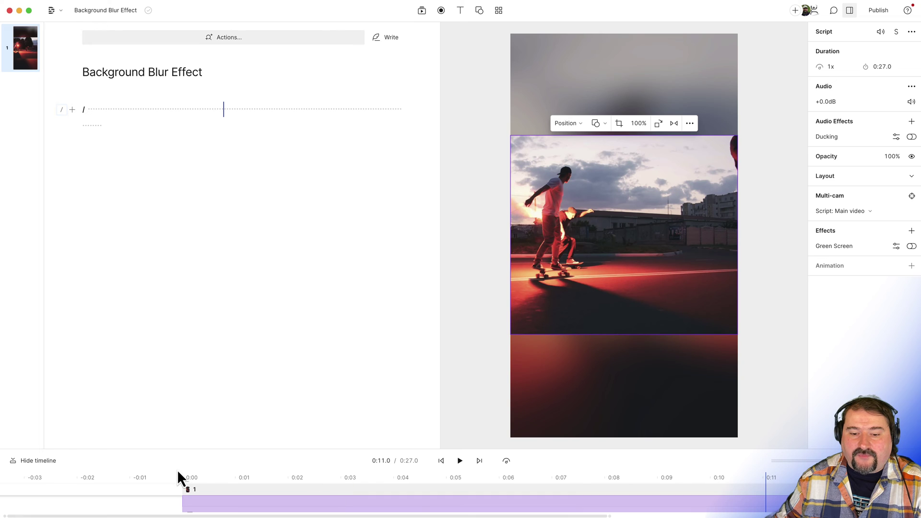
pyautogui.click(175, 490)
pyautogui.press('space')
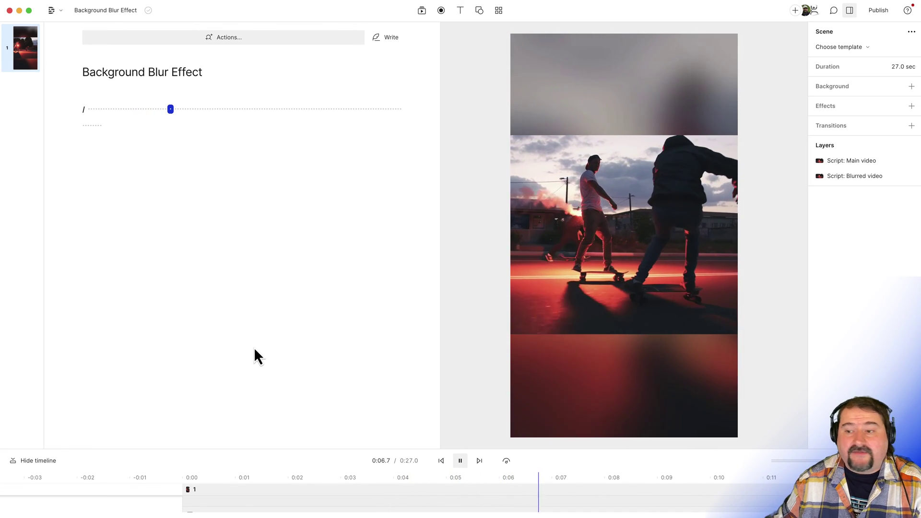
pyautogui.press('space')
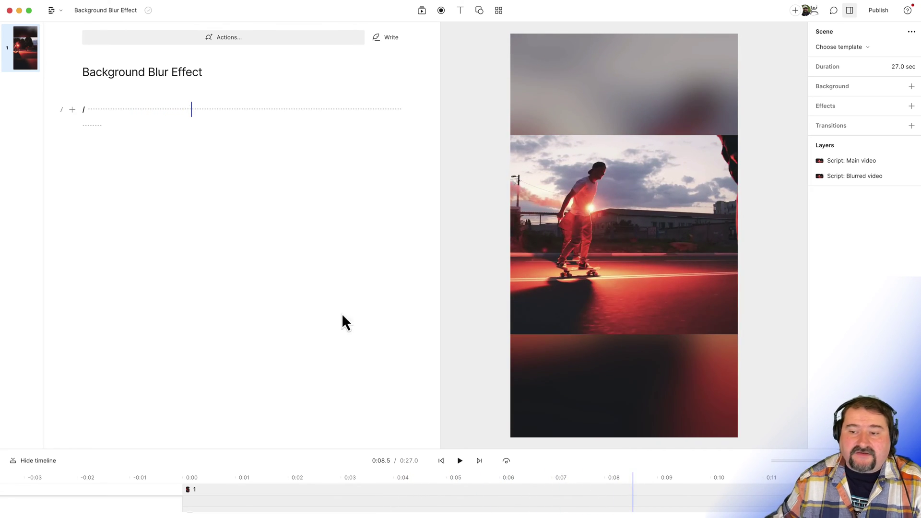